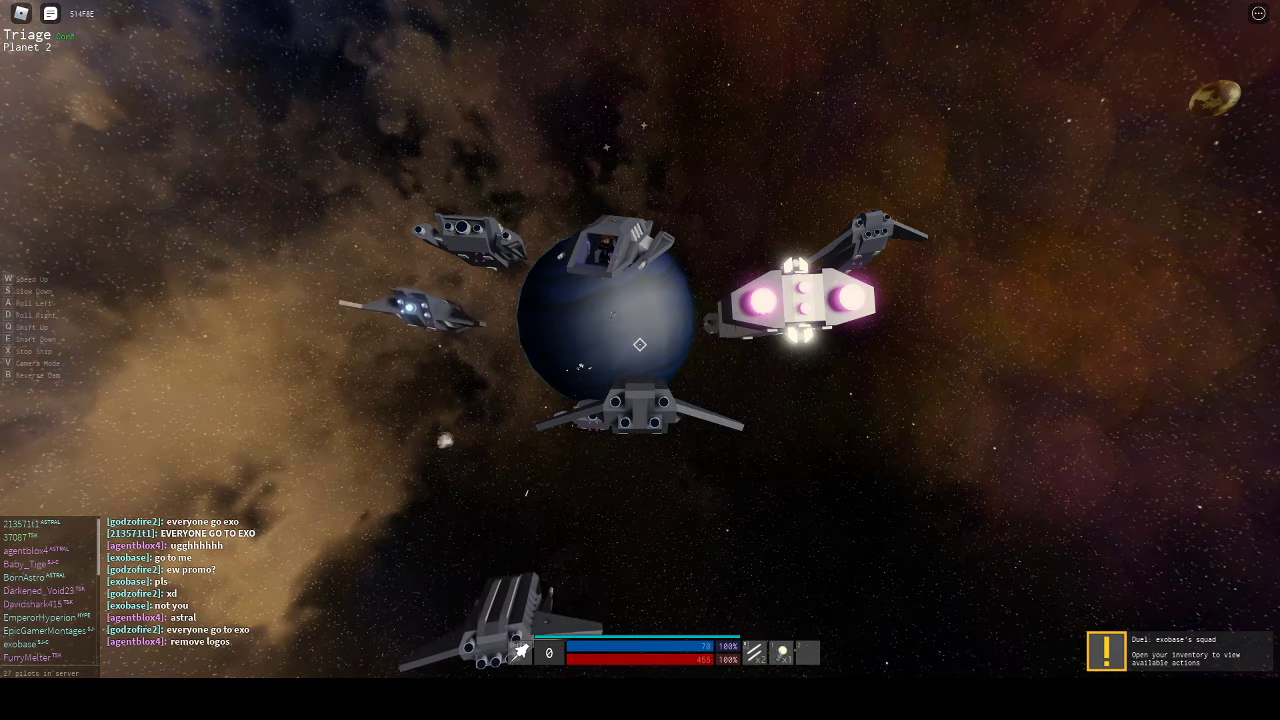
# Browse the Cargo, Storage and Aesthetics tabs of the assets panel, then close it
pyautogui.press('Tab')
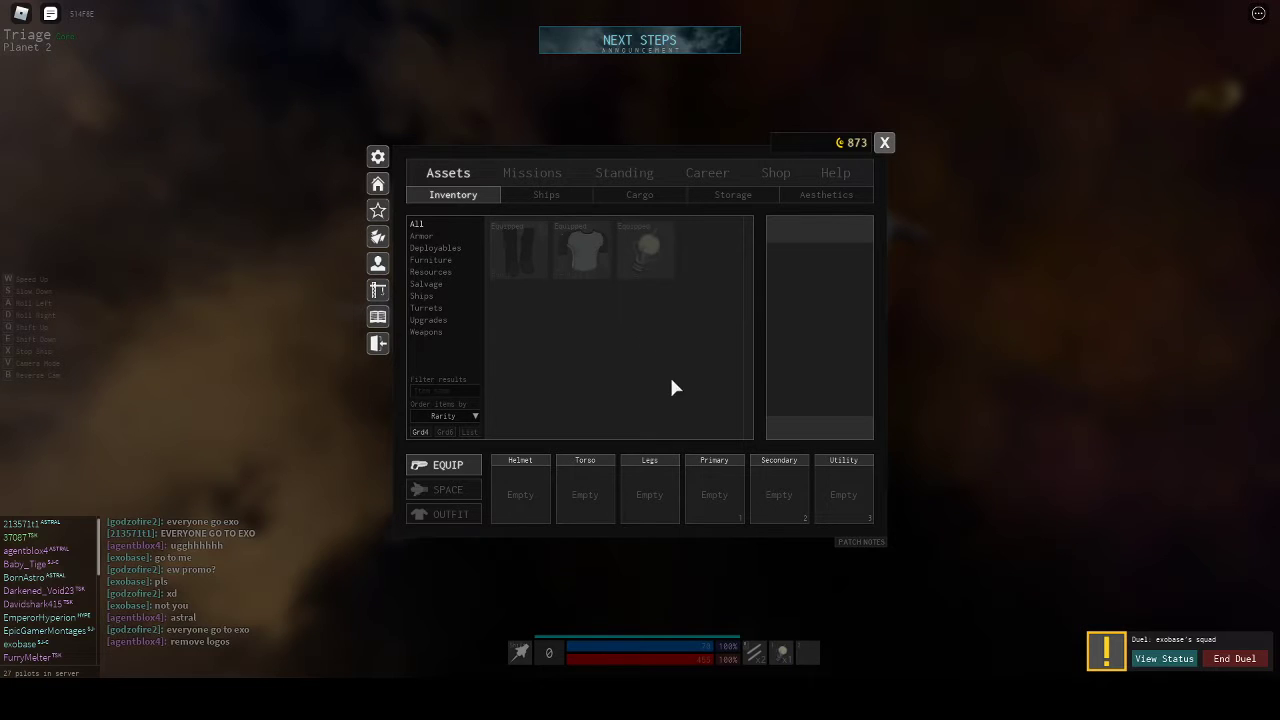
pyautogui.click(546, 196)
pyautogui.click(639, 195)
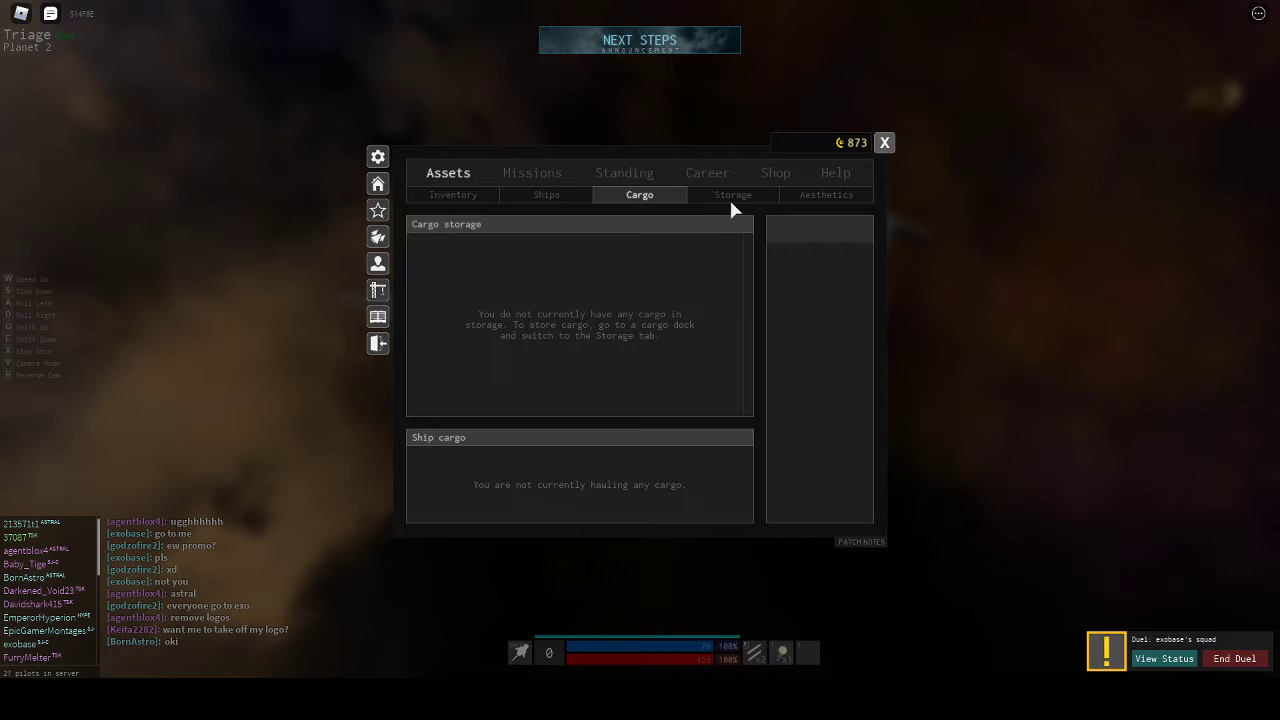
pyautogui.click(733, 195)
pyautogui.click(820, 198)
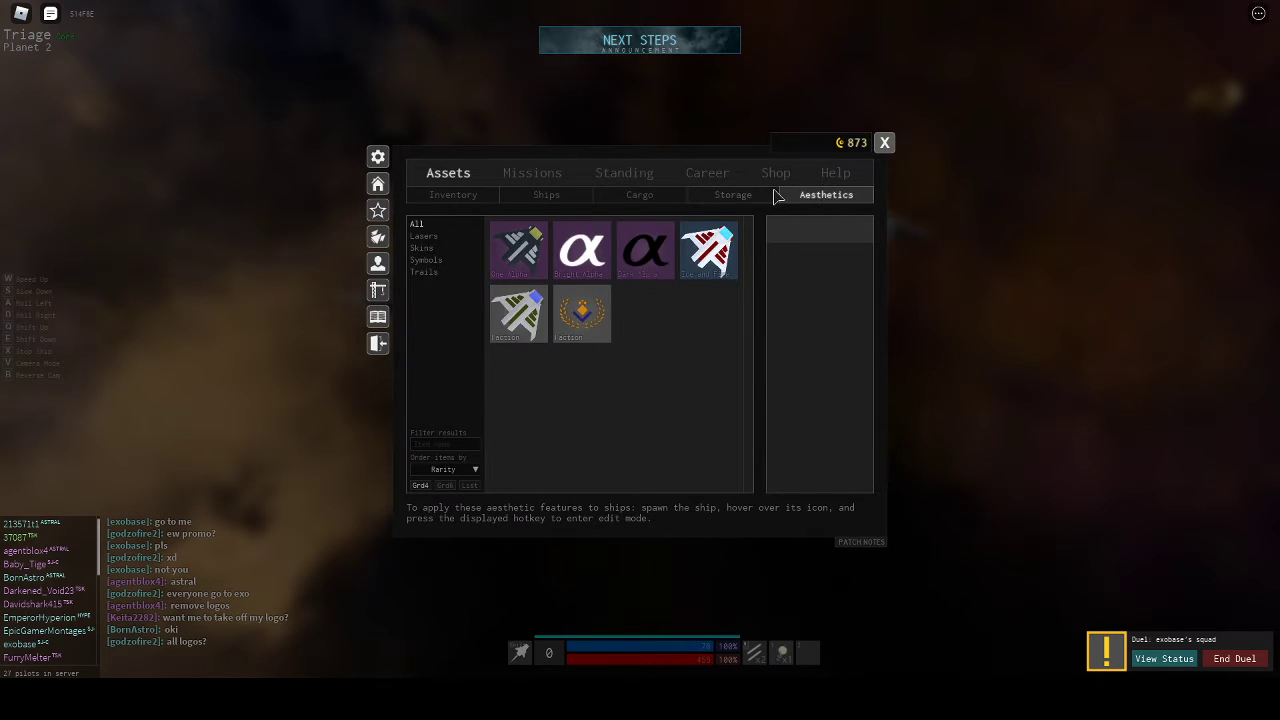
pyautogui.click(775, 195)
pyautogui.press('Tab')
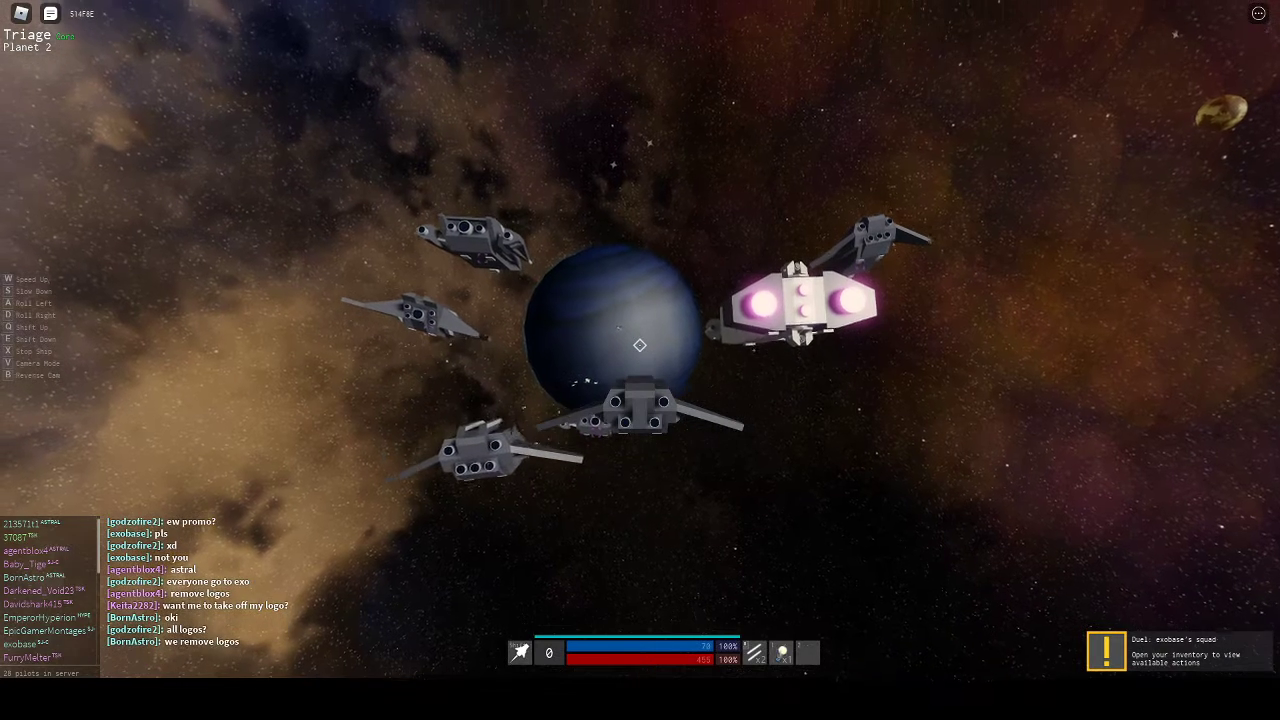
# Reopen the assets panel to check owned aesthetics, then close it to resume play
pyautogui.press('Tab')
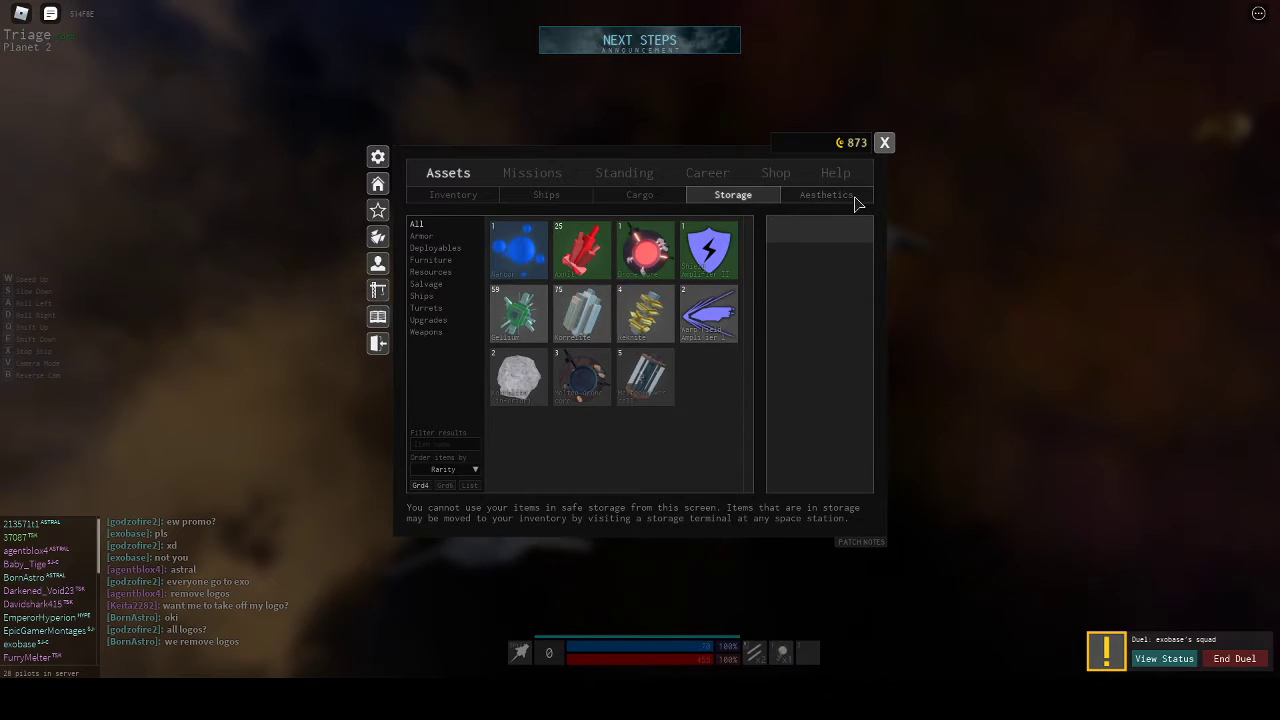
pyautogui.click(857, 203)
pyautogui.press('Tab')
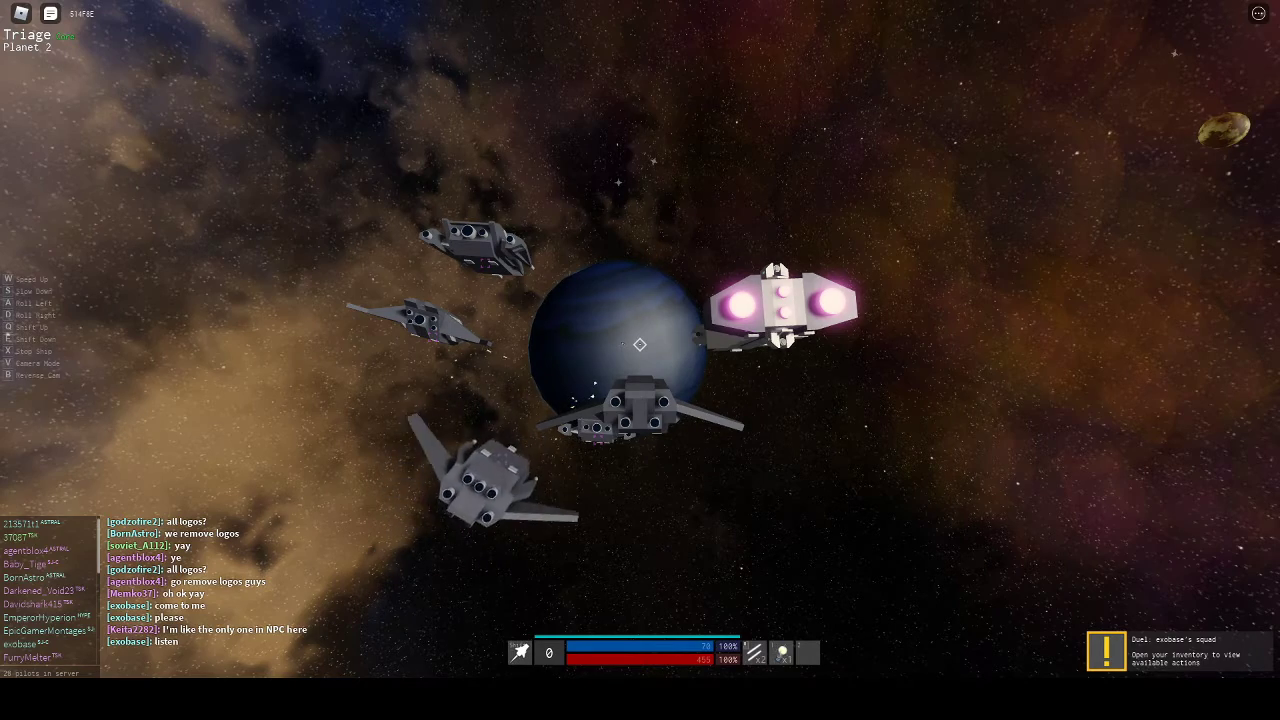
# Accelerate with W and roll the ship repeatedly among the fleet at Planet 2
pyautogui.press('w')
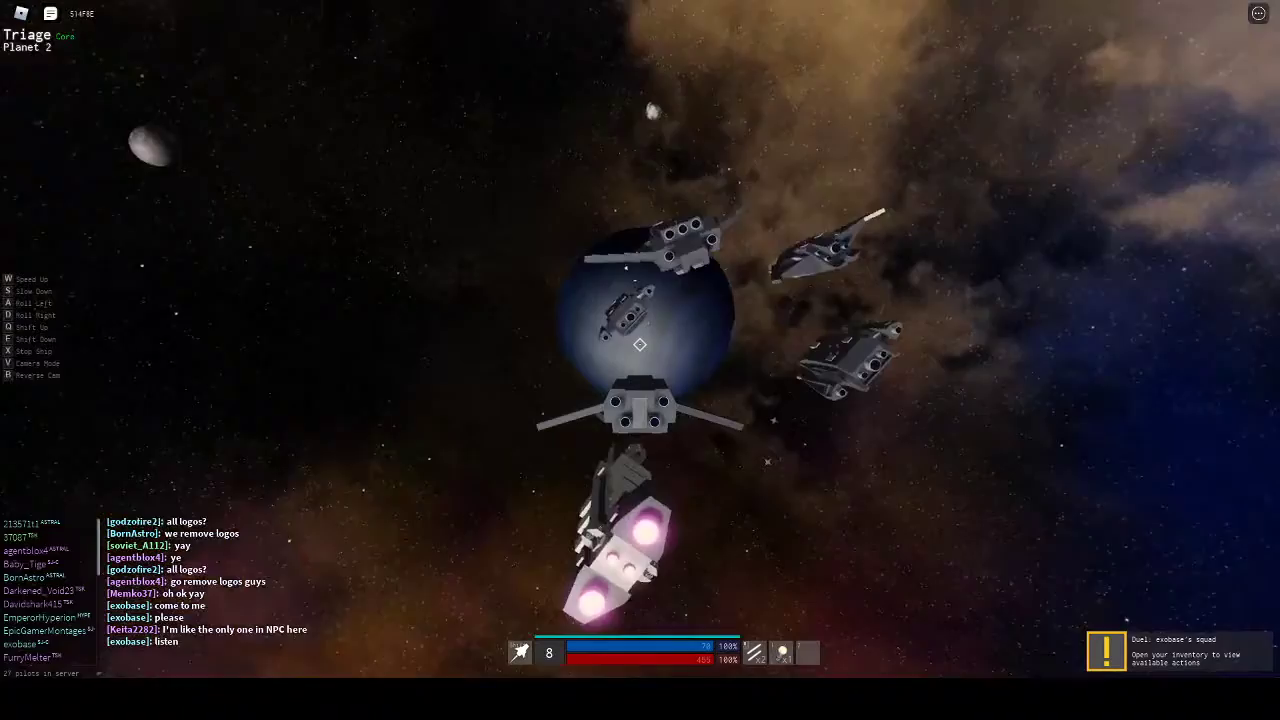
pyautogui.press('a')
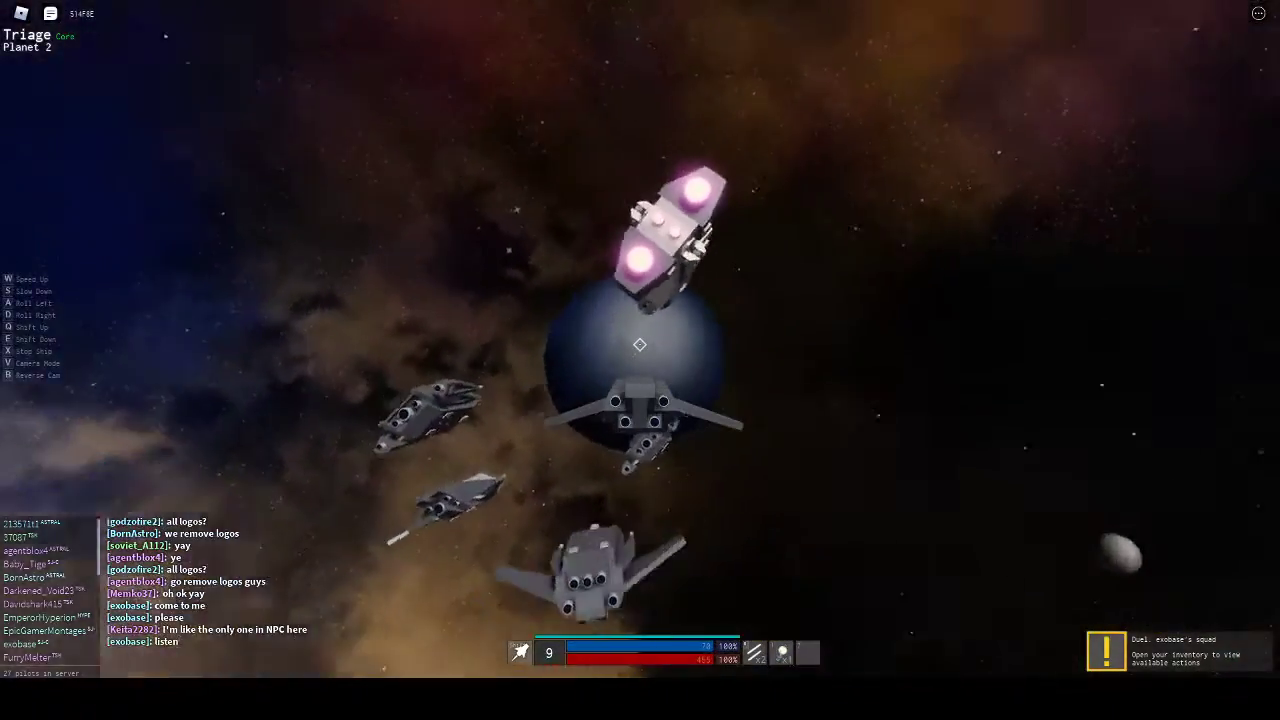
pyautogui.press('a')
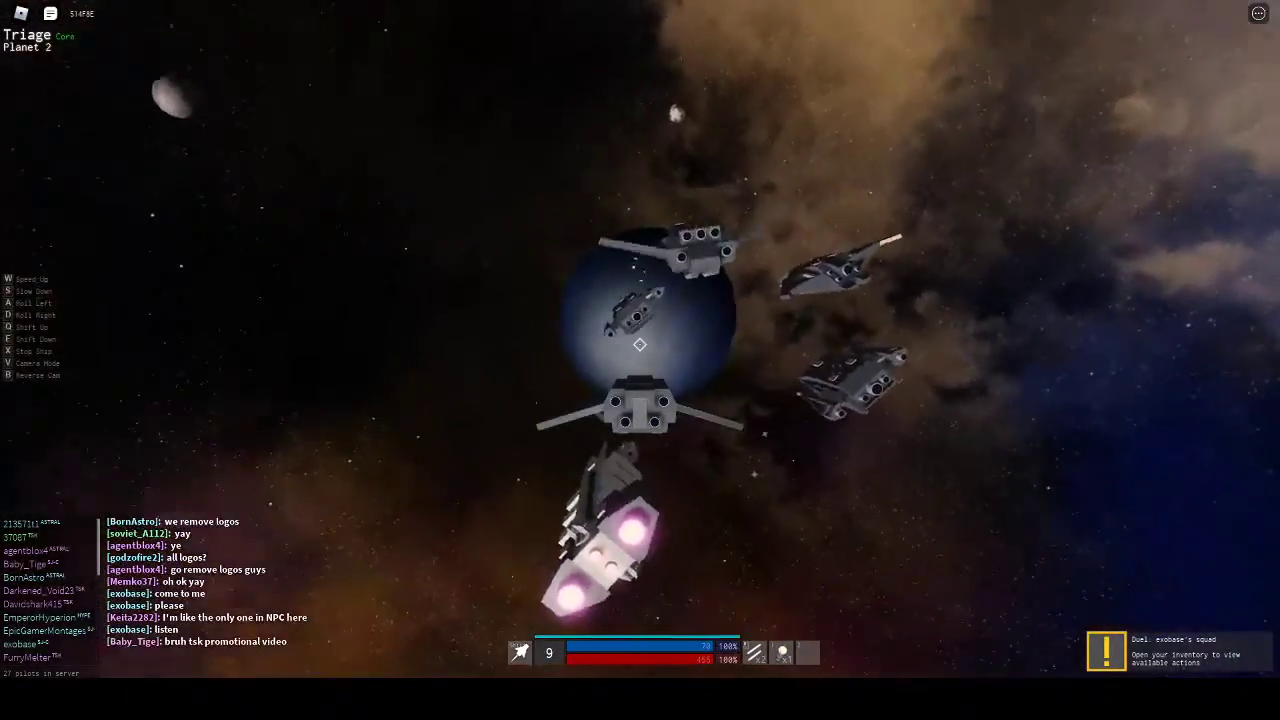
pyautogui.press('a')
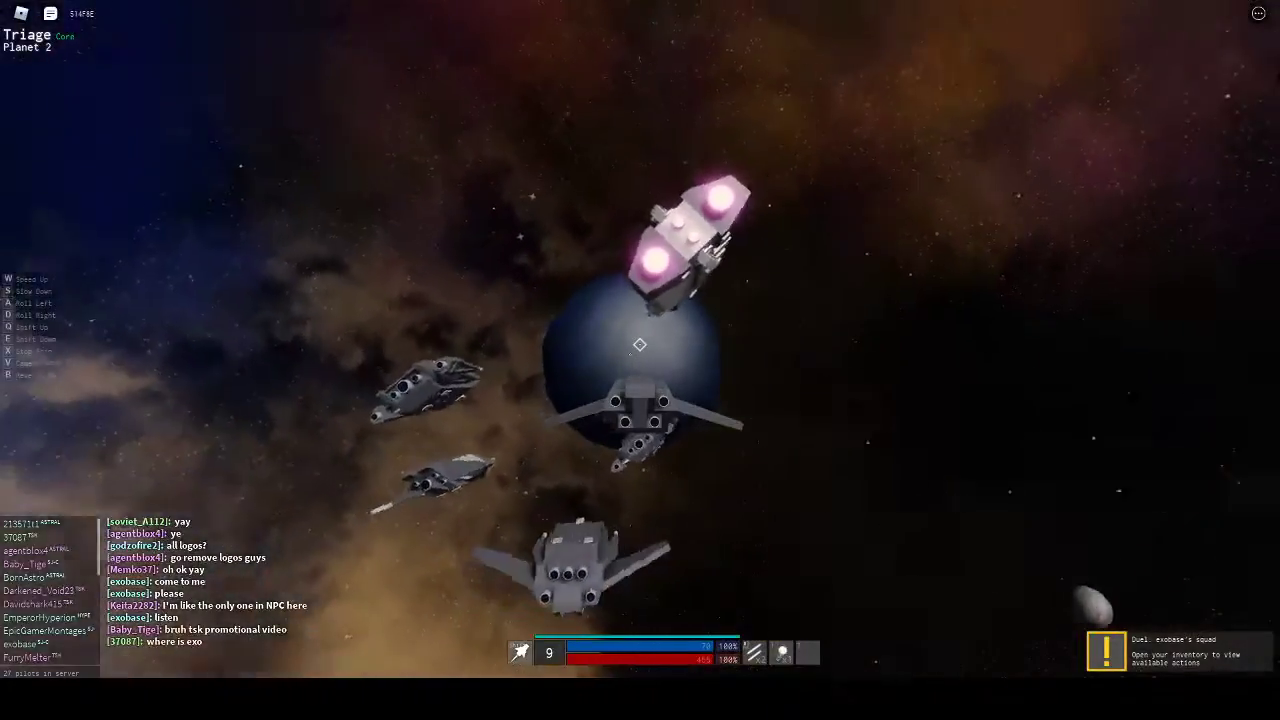
pyautogui.press('a')
pyautogui.press('a')
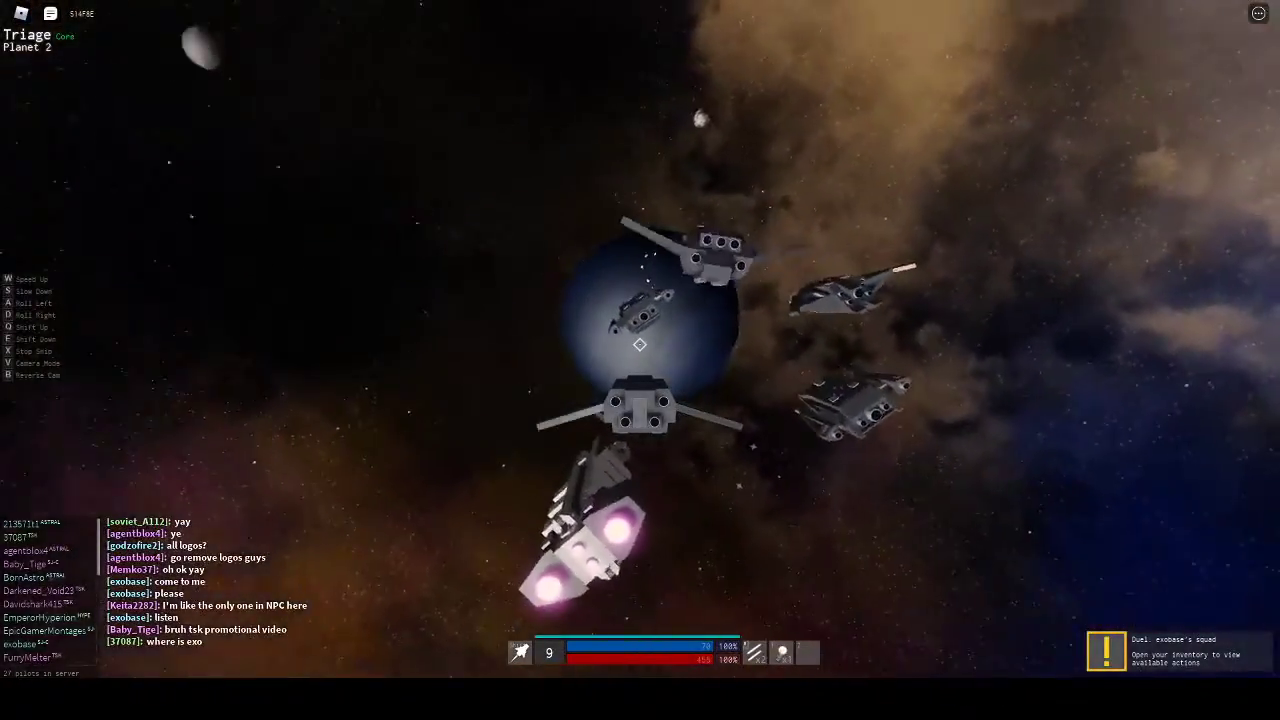
pyautogui.press('a')
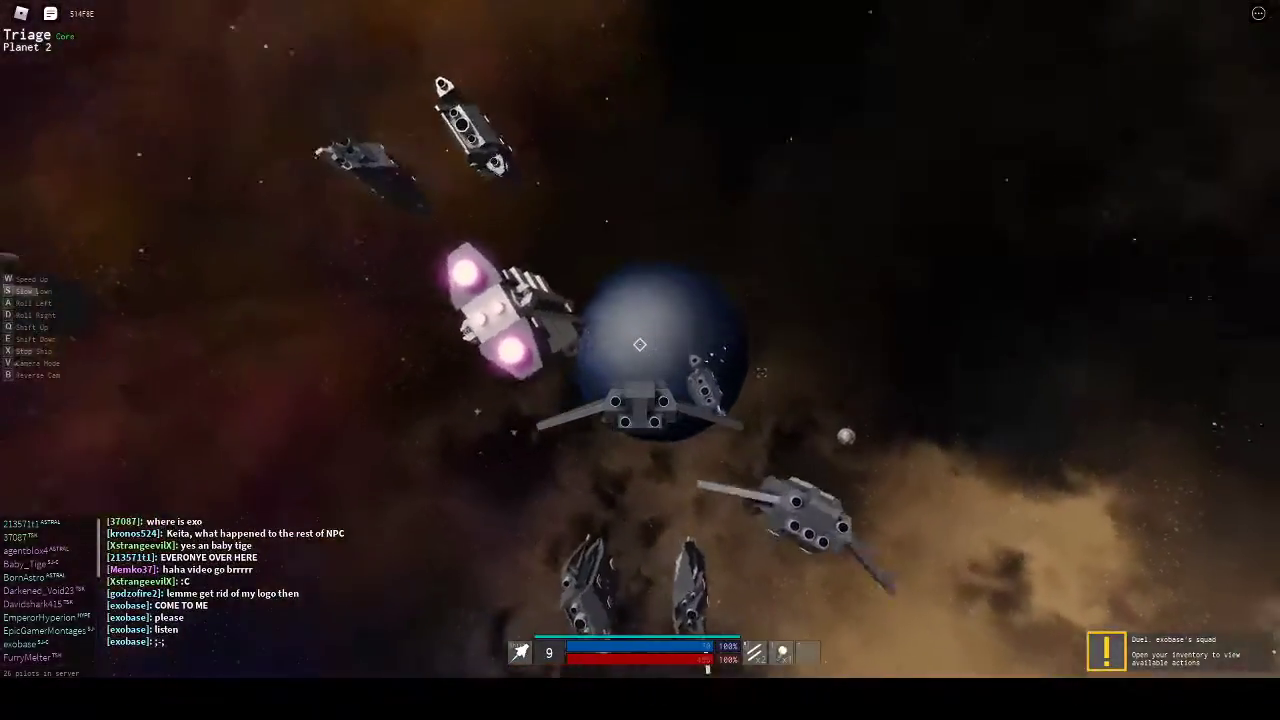
# Orbit the camera around the fleet, then open and cancel the warp destination list
pyautogui.moveTo(640, 400); pyautogui.dragTo(790, 665)
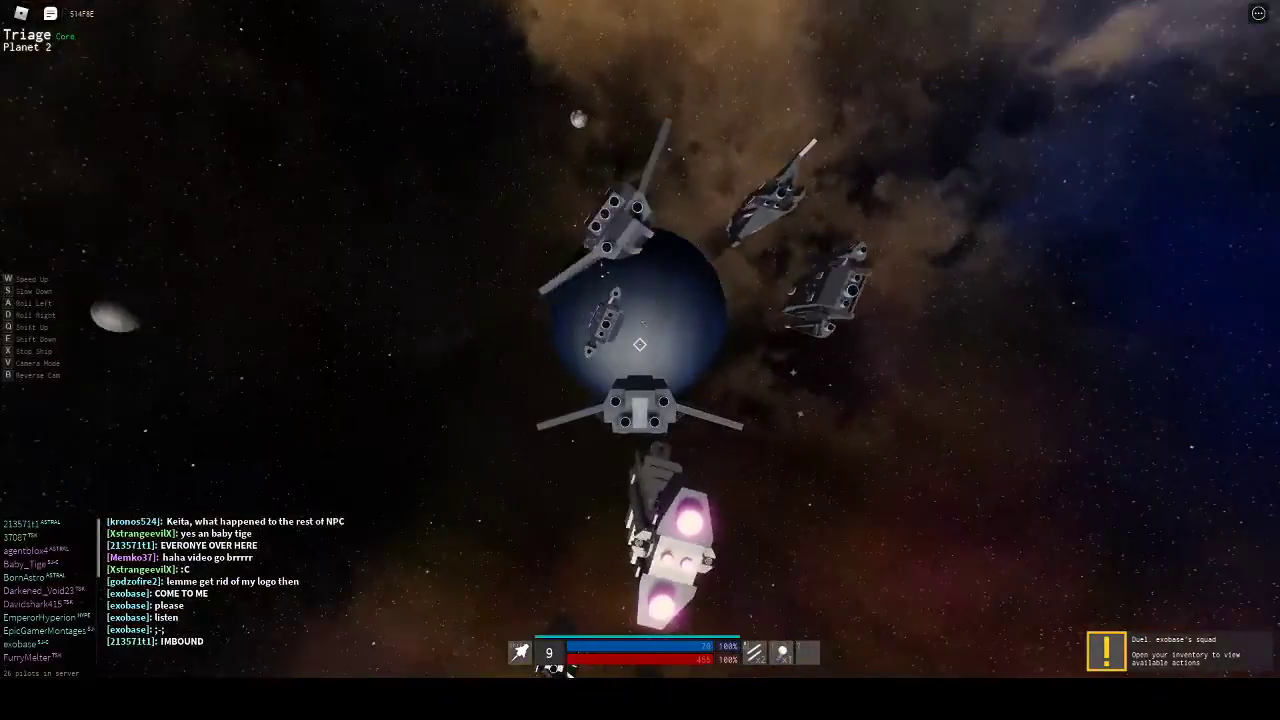
pyautogui.moveTo(565, 670)
pyautogui.mouseDown()
pyautogui.moveTo(640, 400)
pyautogui.moveTo(545, 665)
pyautogui.mouseUp()
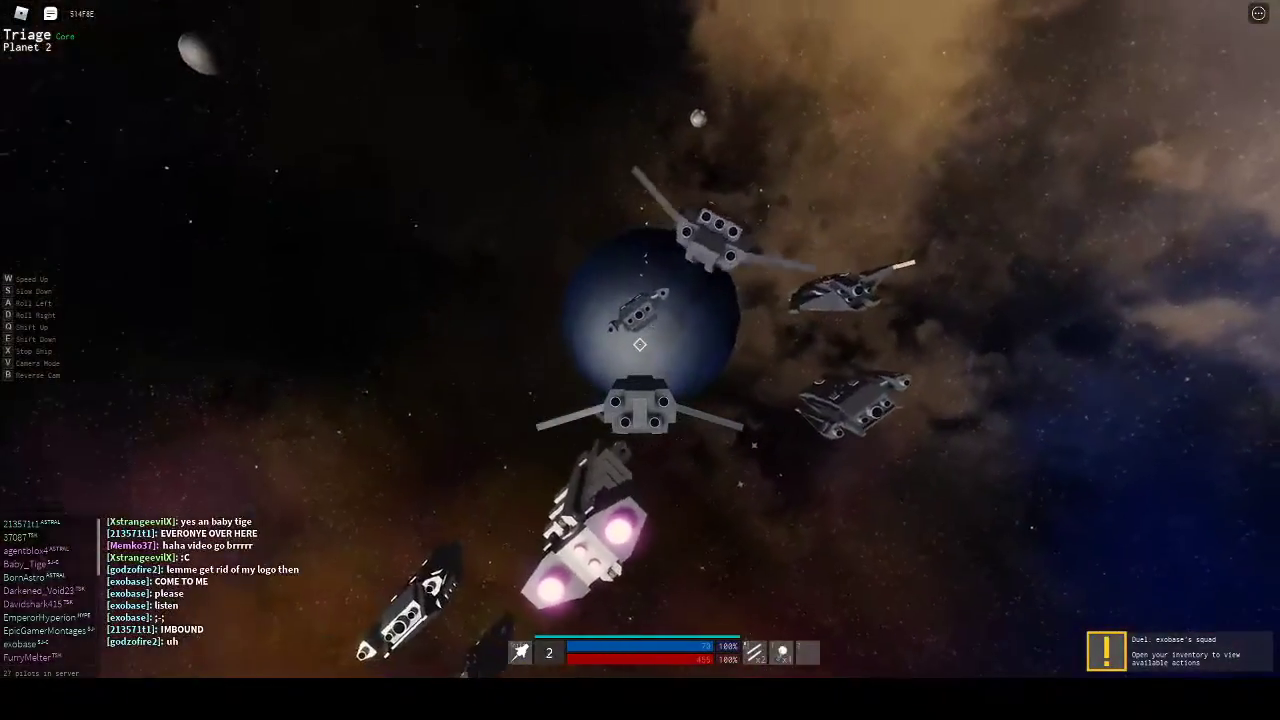
pyautogui.click(522, 652)
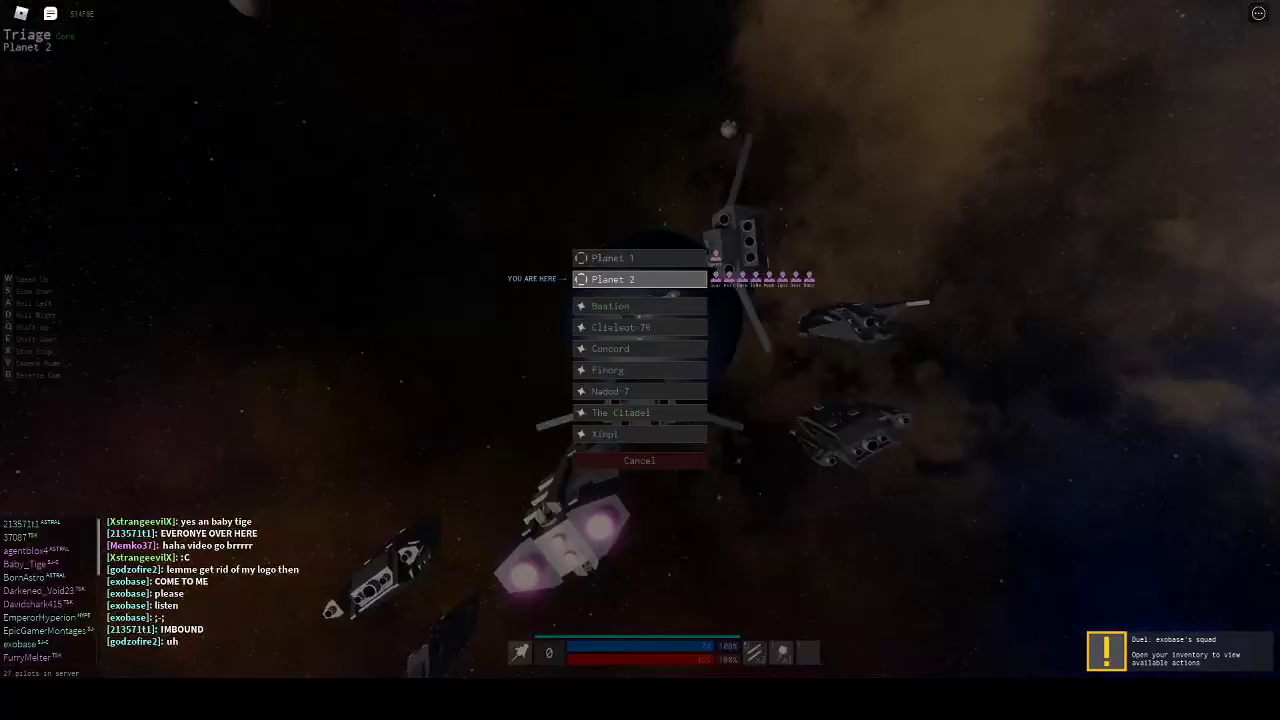
pyautogui.click(640, 279)
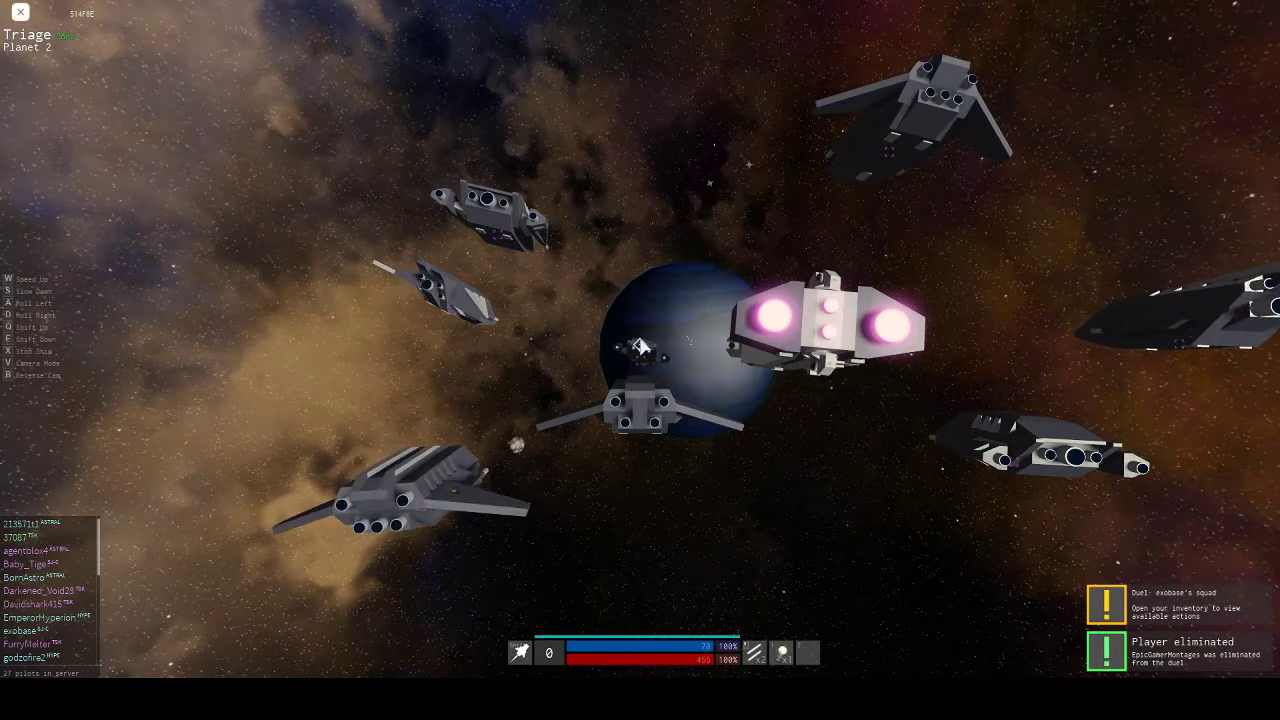
# Open the Roblox game menu and dismiss it to resume flying
pyautogui.press('Escape')
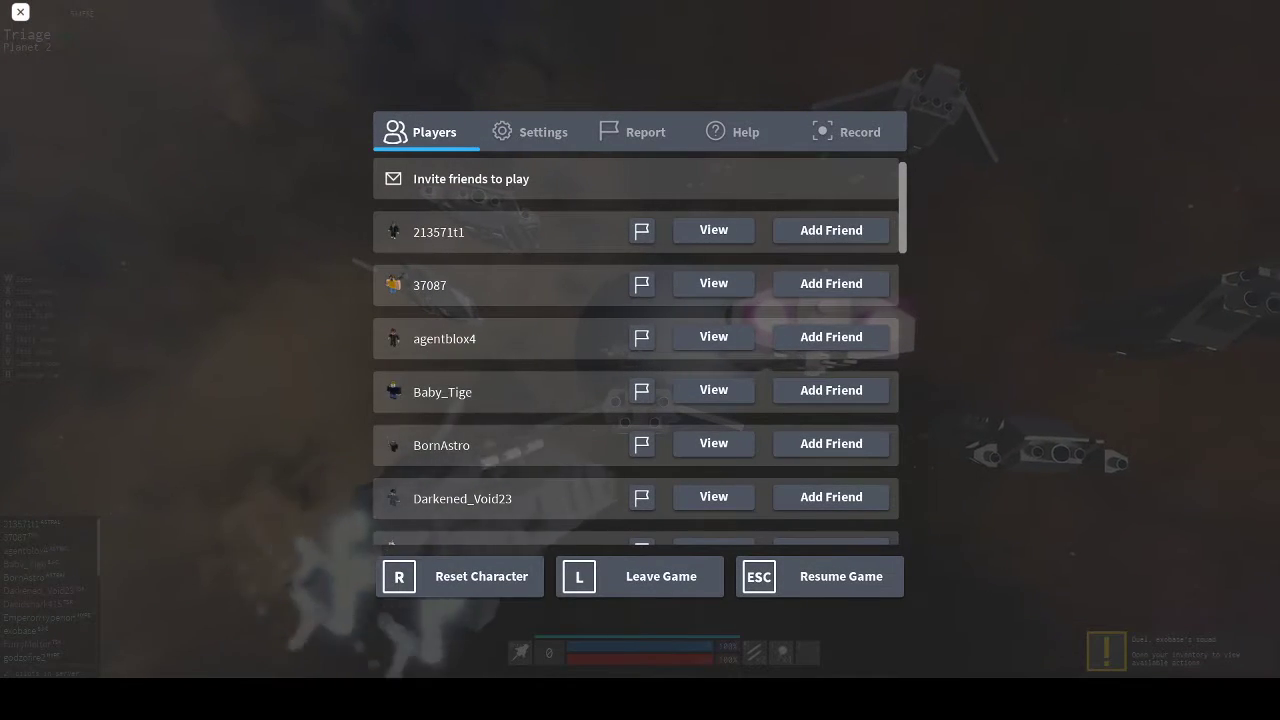
pyautogui.press('Escape')
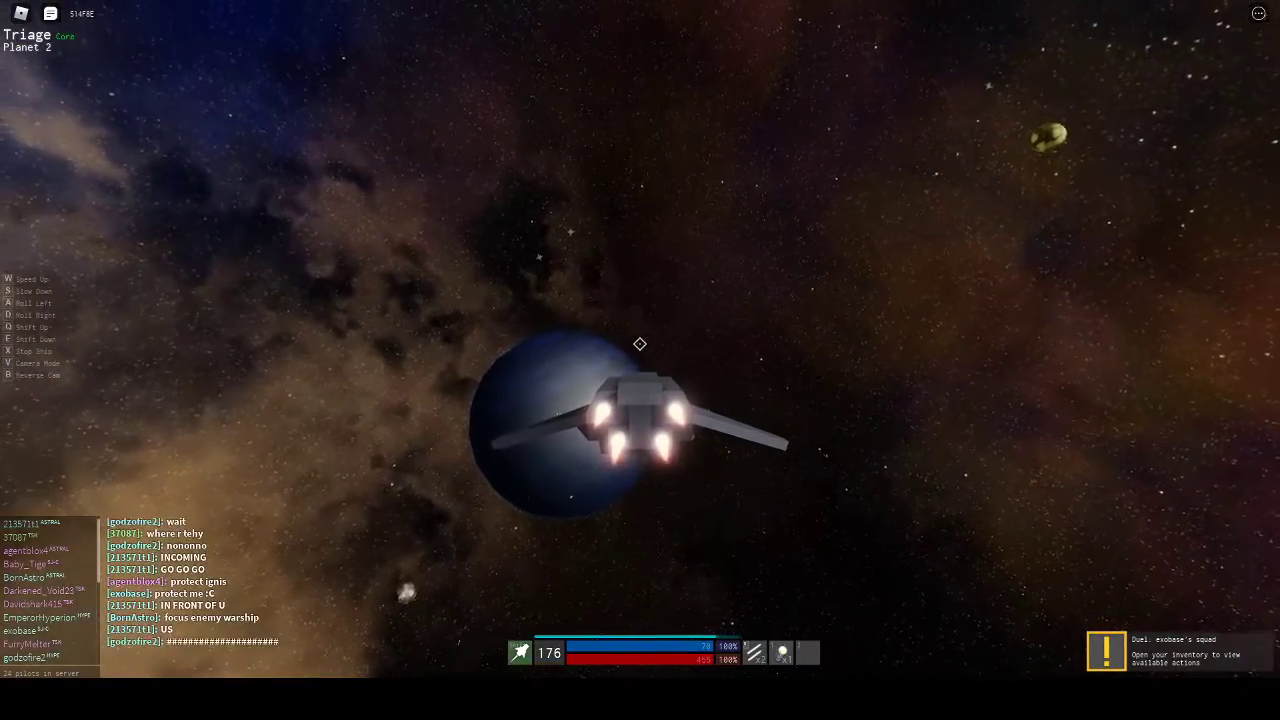
# Switch to cockpit view and adjust speed with W and S while chasing the enemy fighter
pyautogui.press('v')
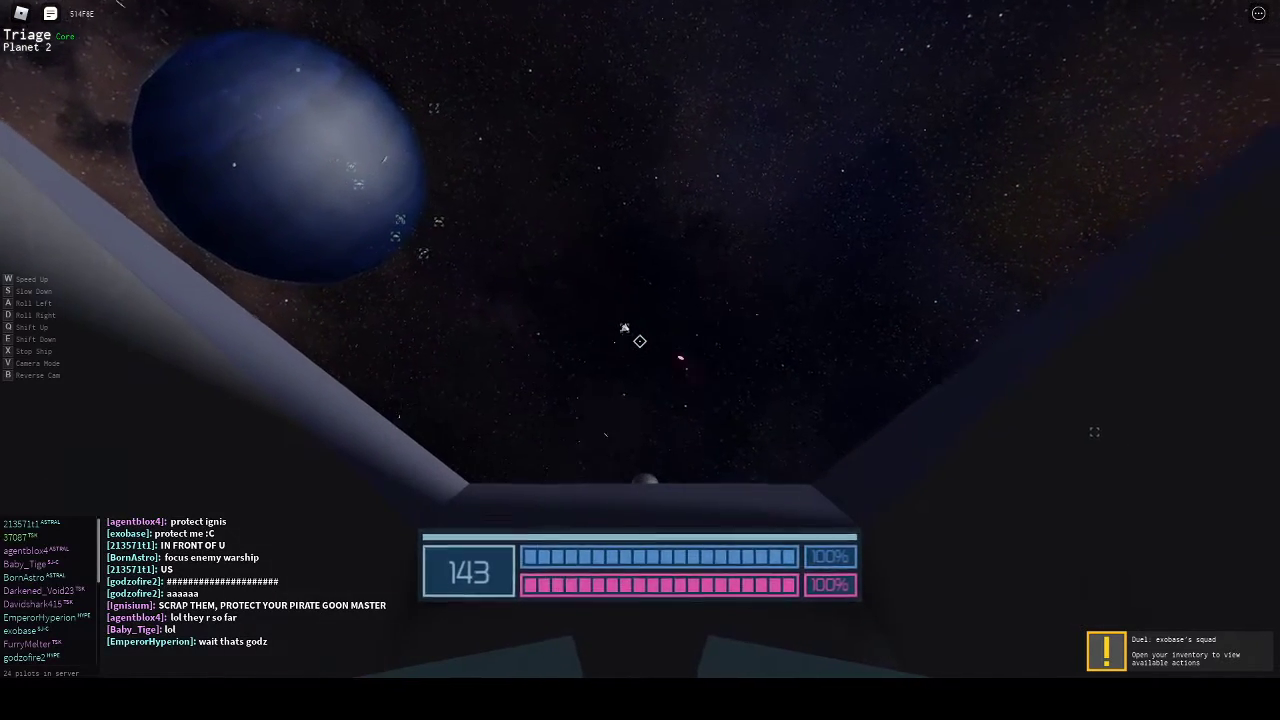
pyautogui.press('w')
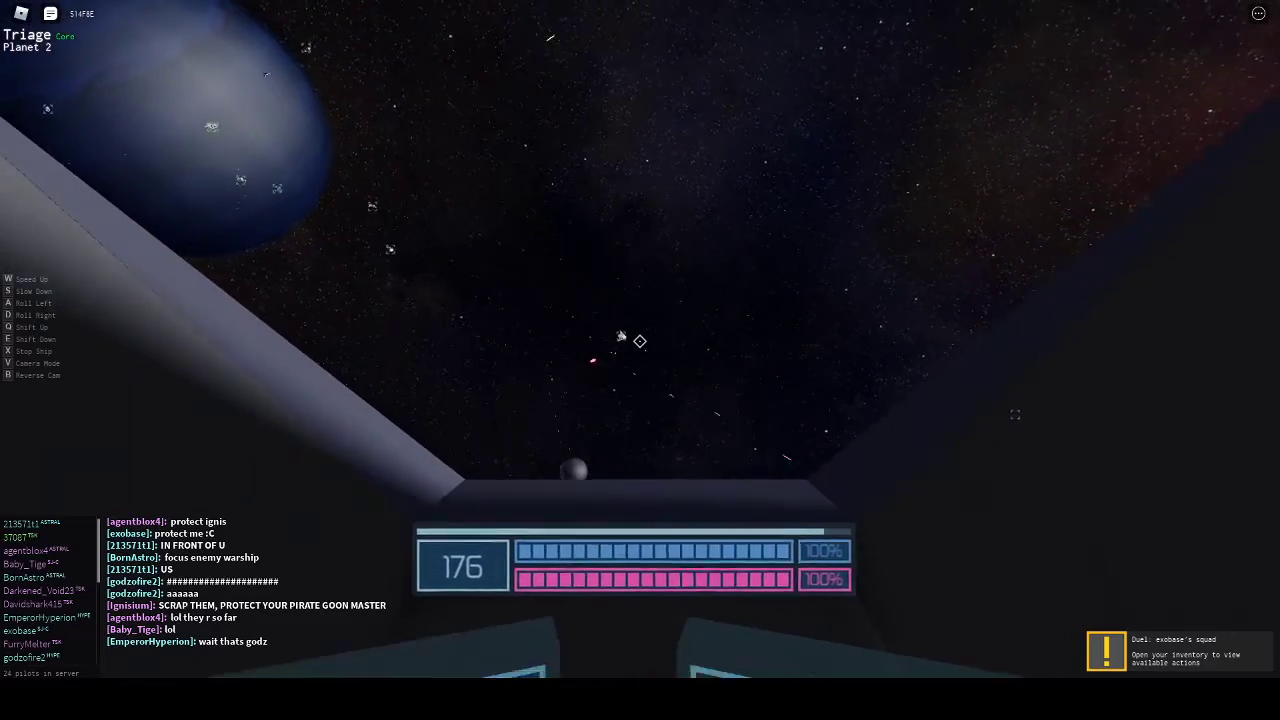
pyautogui.press('s')
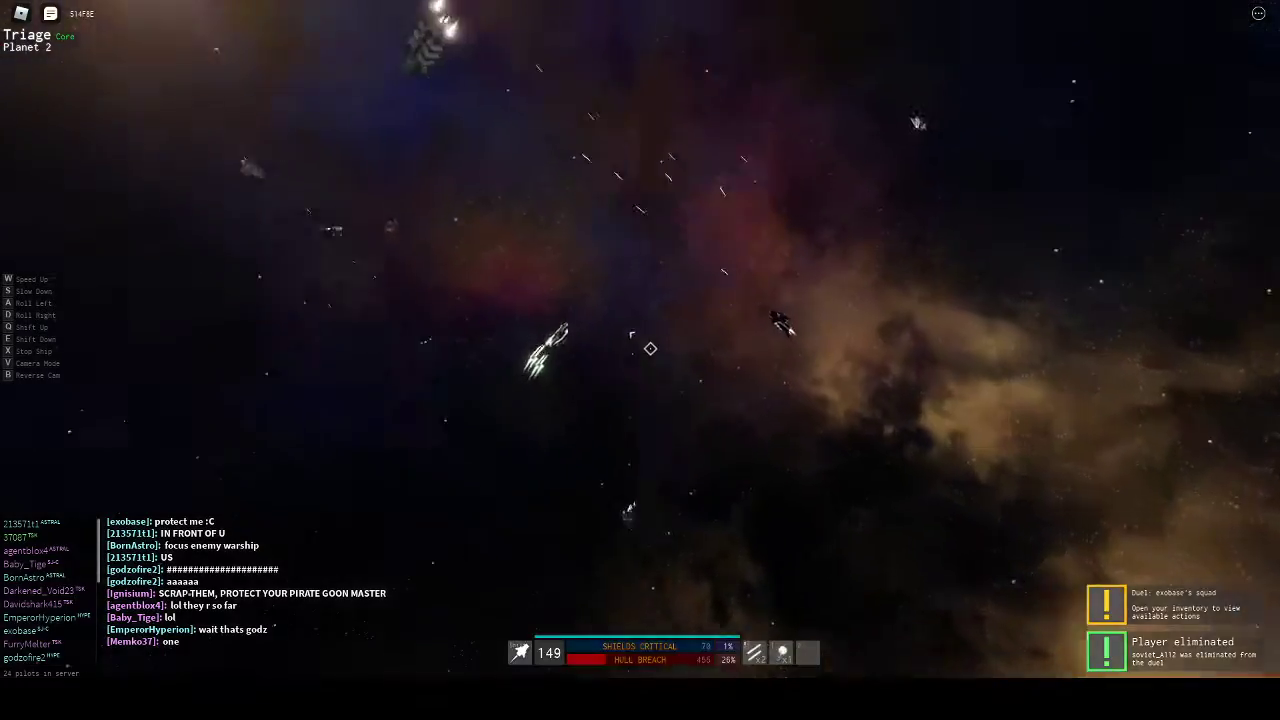
# Switch back to the chase camera to continue the dogfight
pyautogui.press('v')
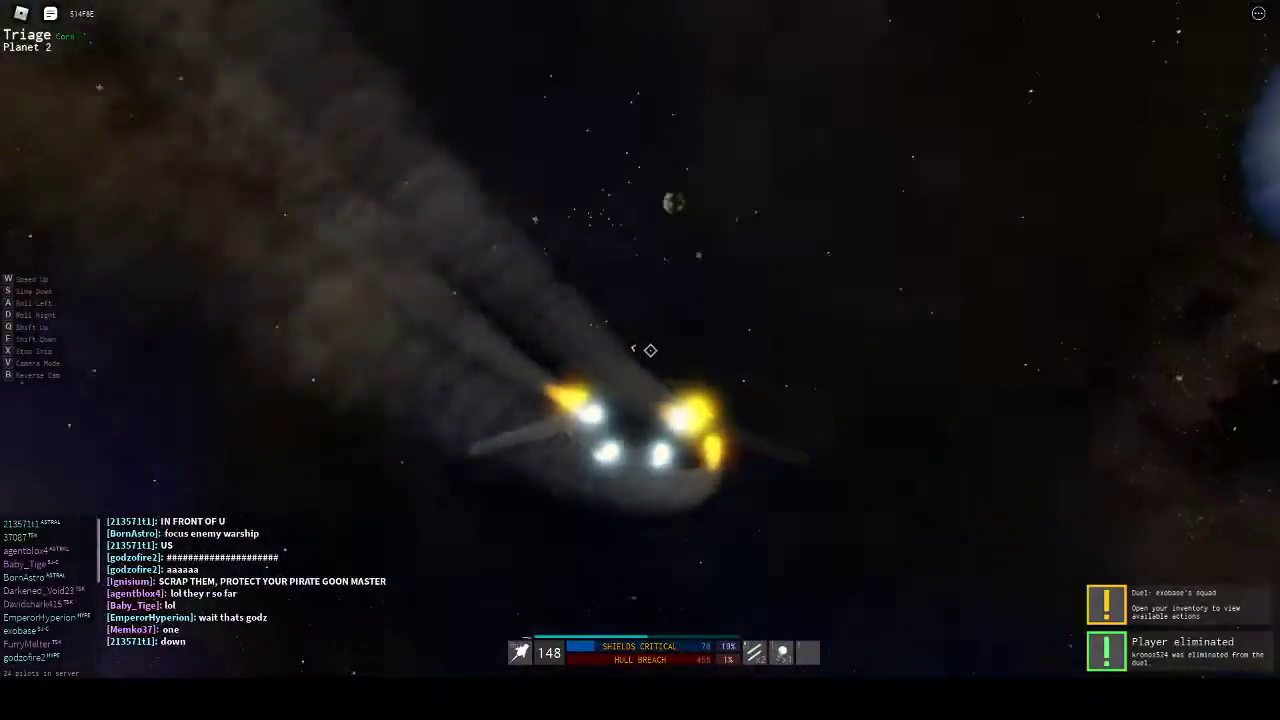
# Bring up the warp destinations and warp the ship to Planet 1
pyautogui.press('v')
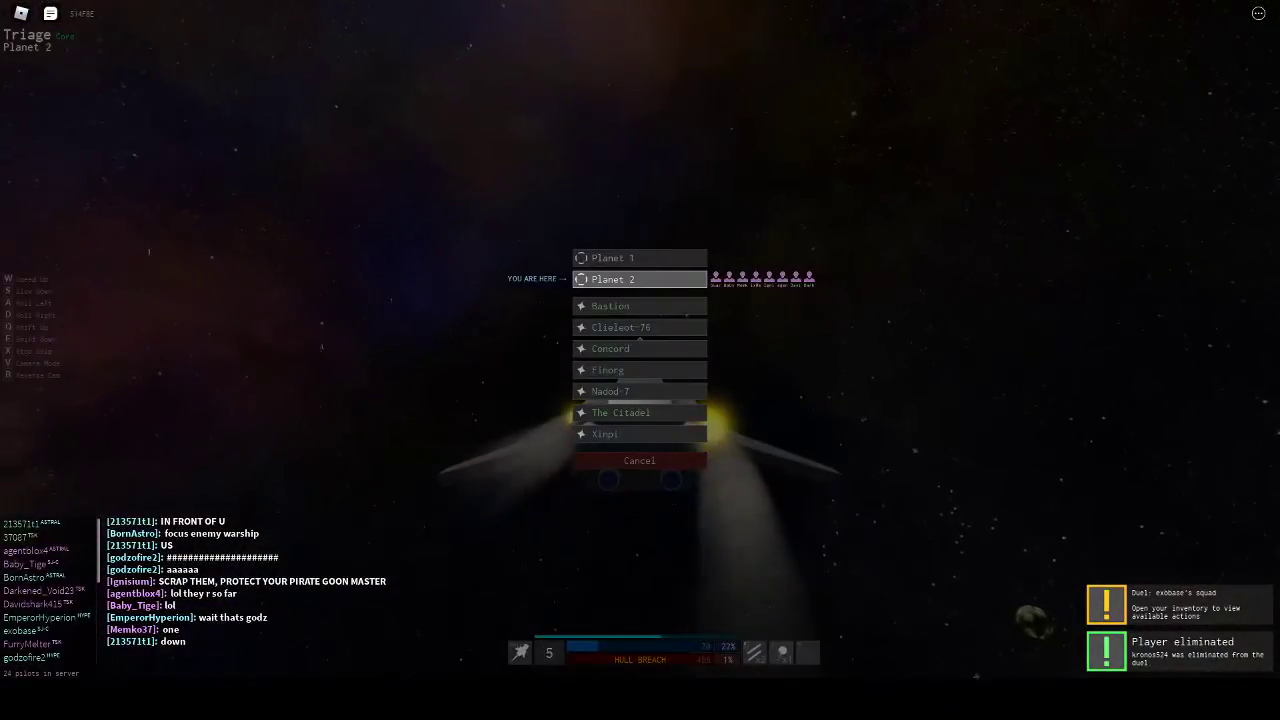
pyautogui.click(639, 258)
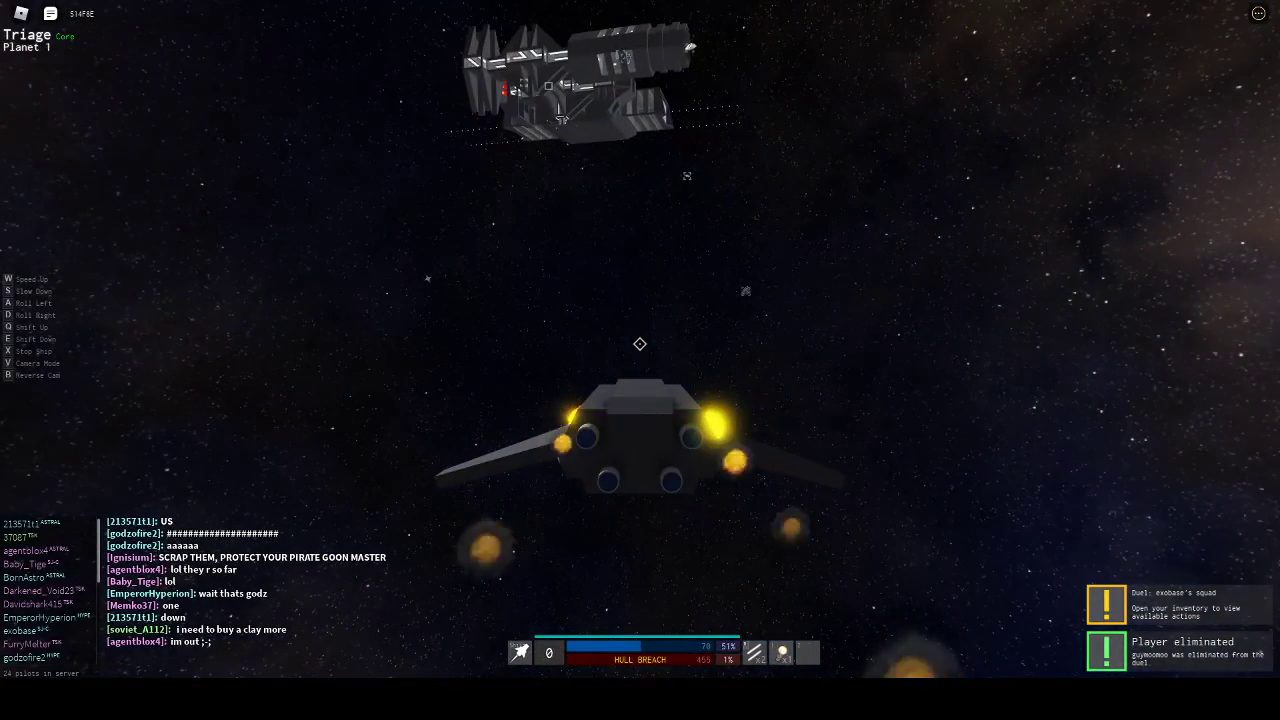
# Maneuver near the Planet 1 station with W and S, then open the Esc menu's player list
pyautogui.press('f')
pyautogui.press('Escape')
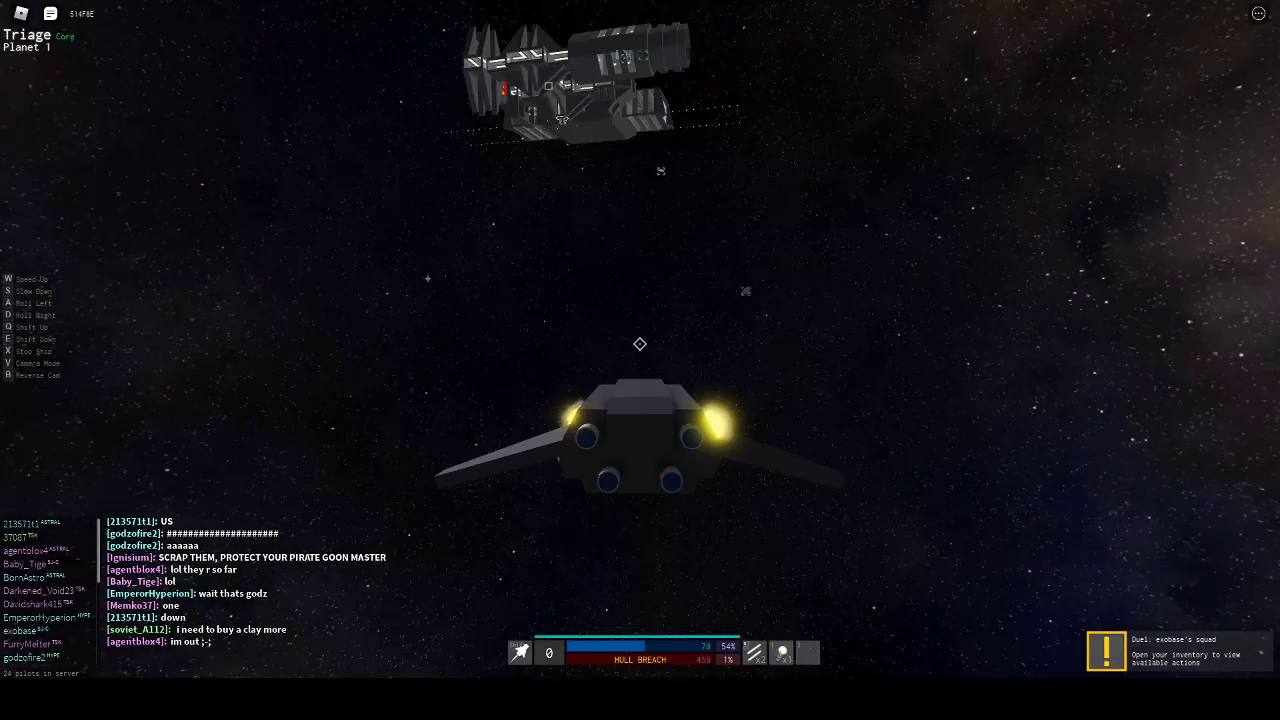
pyautogui.press('w')
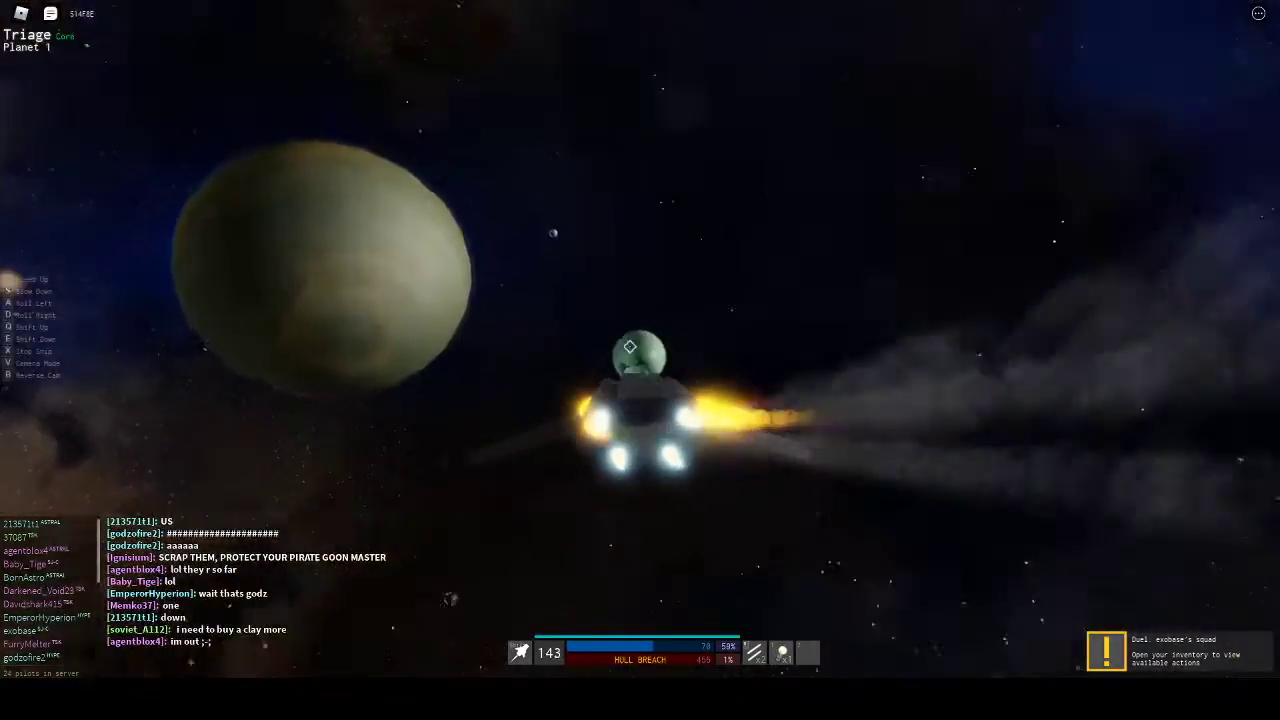
pyautogui.press('s')
pyautogui.press('s')
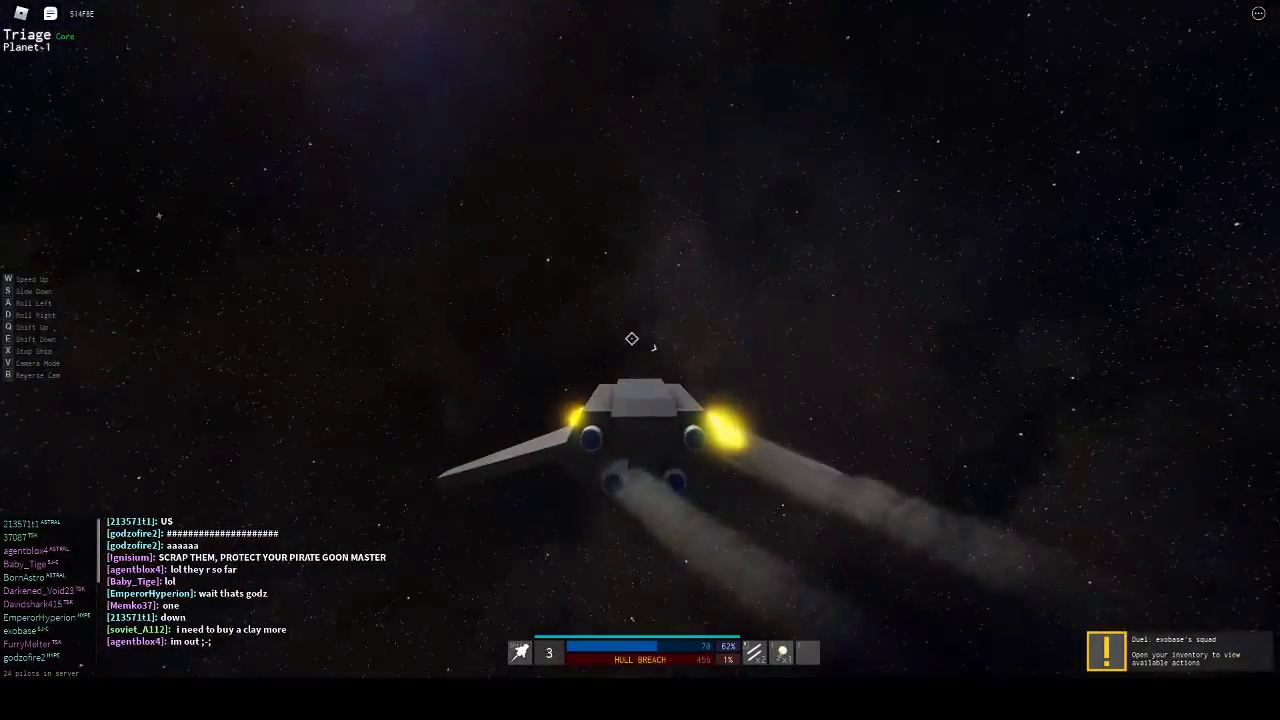
pyautogui.press('w')
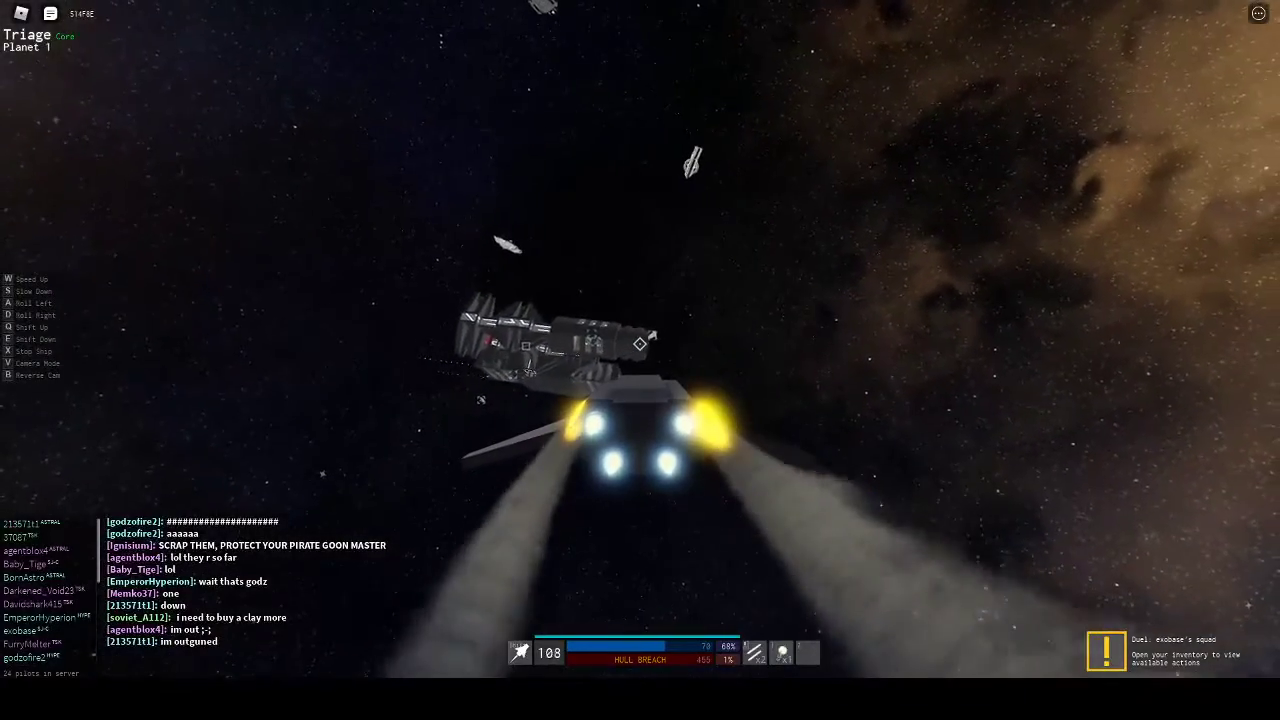
pyautogui.press('Escape')
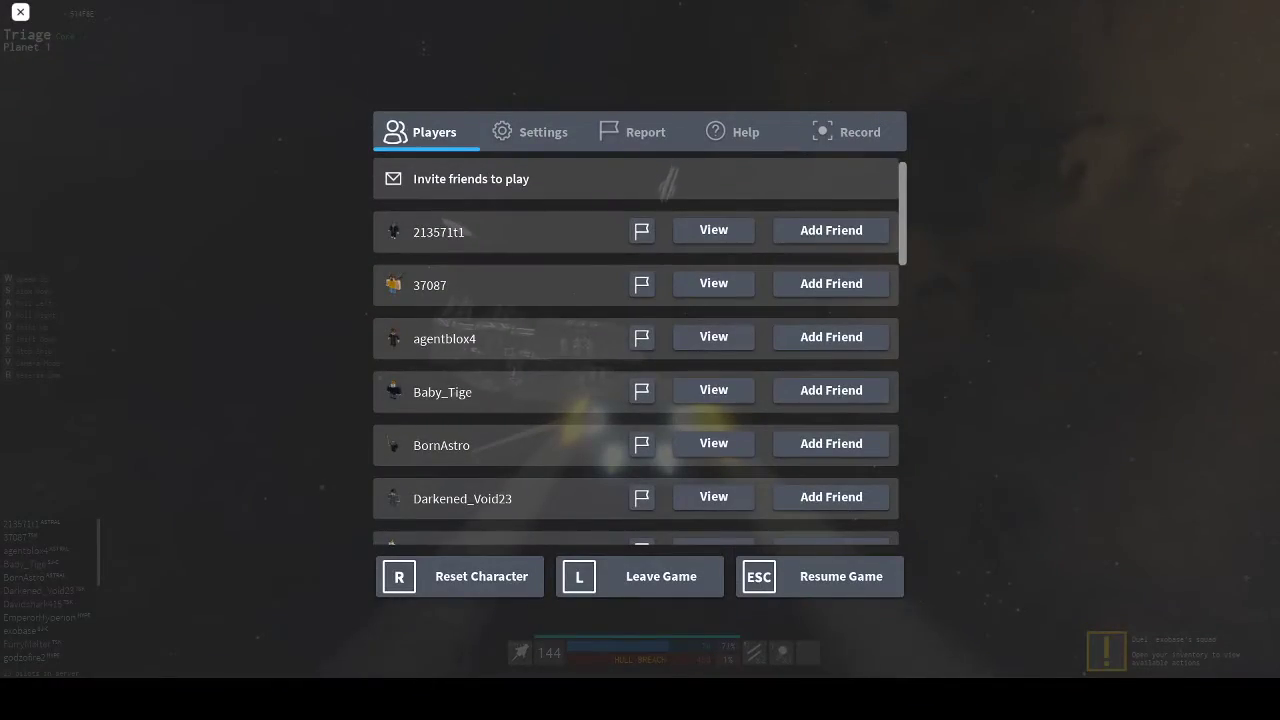